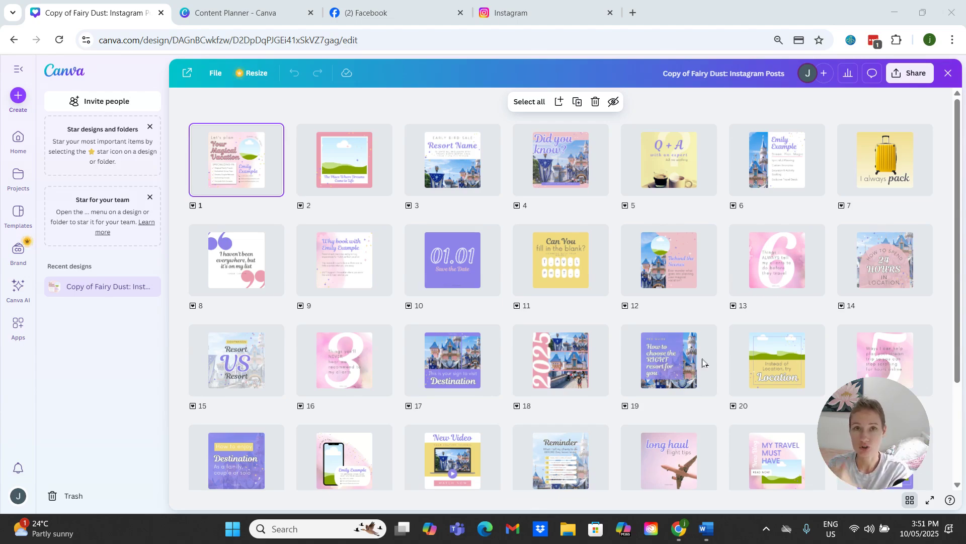
Step: Schedule the design for Saturday 10 May at 04:51 PM and bring up the channel list
click(904, 76)
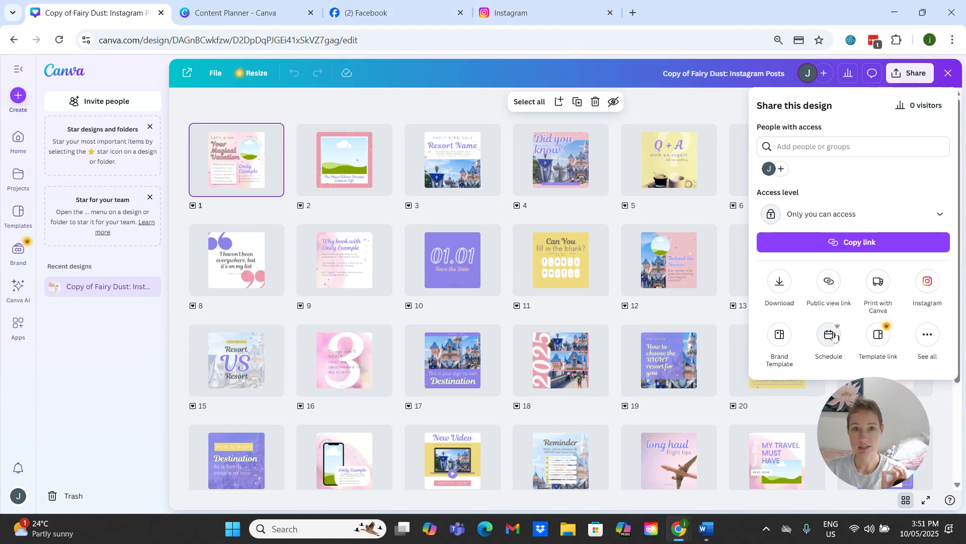
click(835, 336)
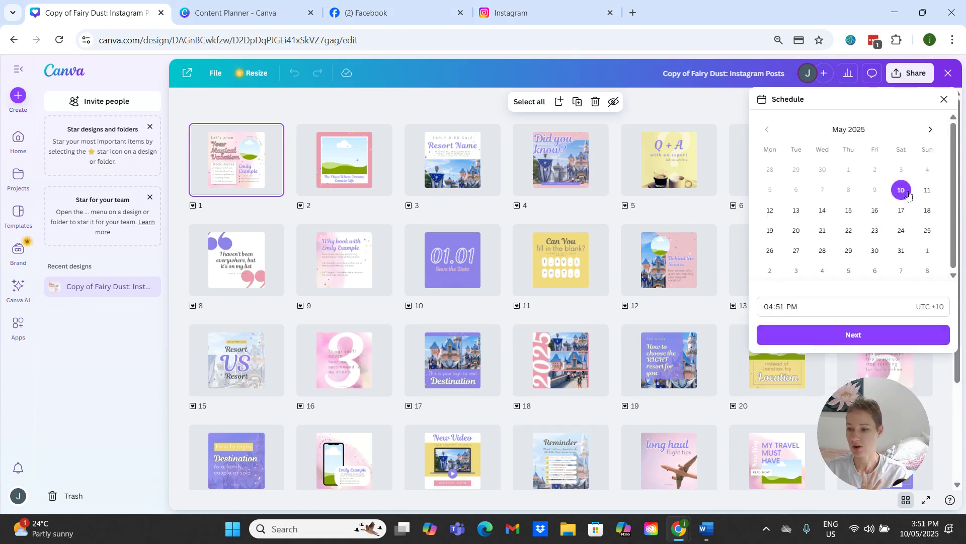
click(866, 344)
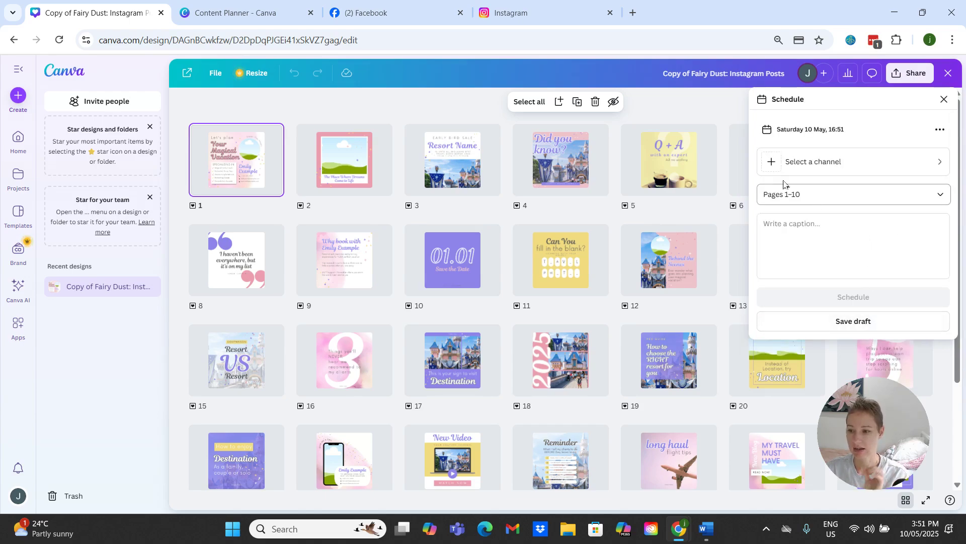
click(869, 169)
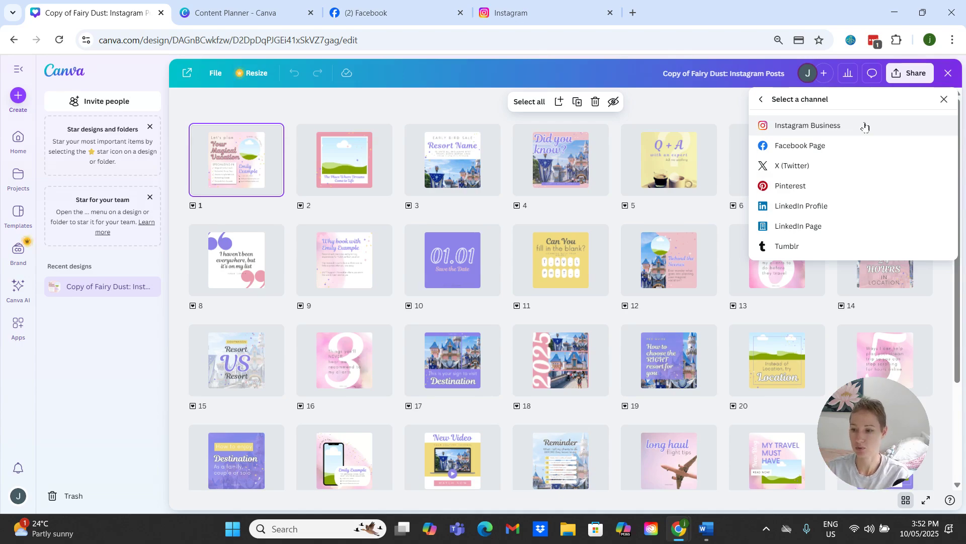
Step: Pick Facebook Page as the channel and approve connecting the Facebook account to Canva
click(814, 146)
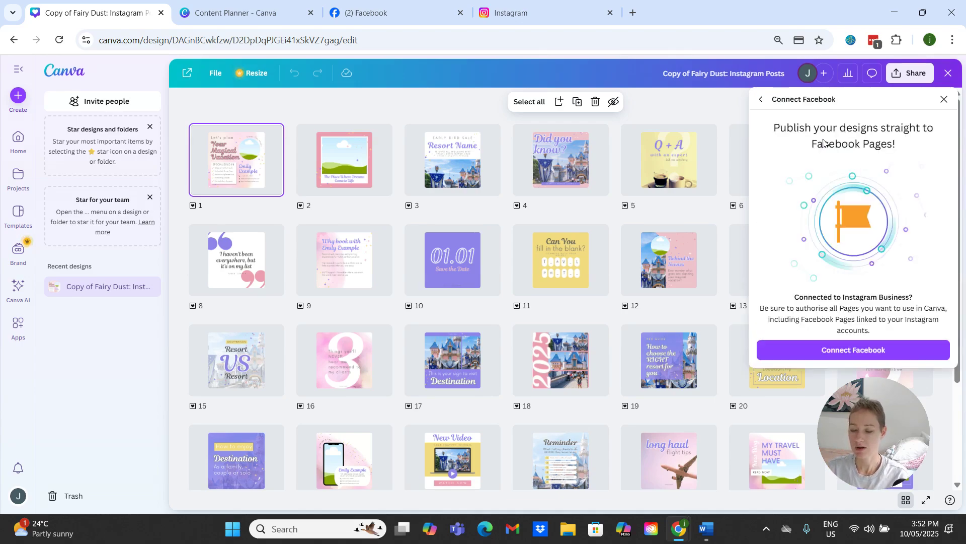
click(870, 357)
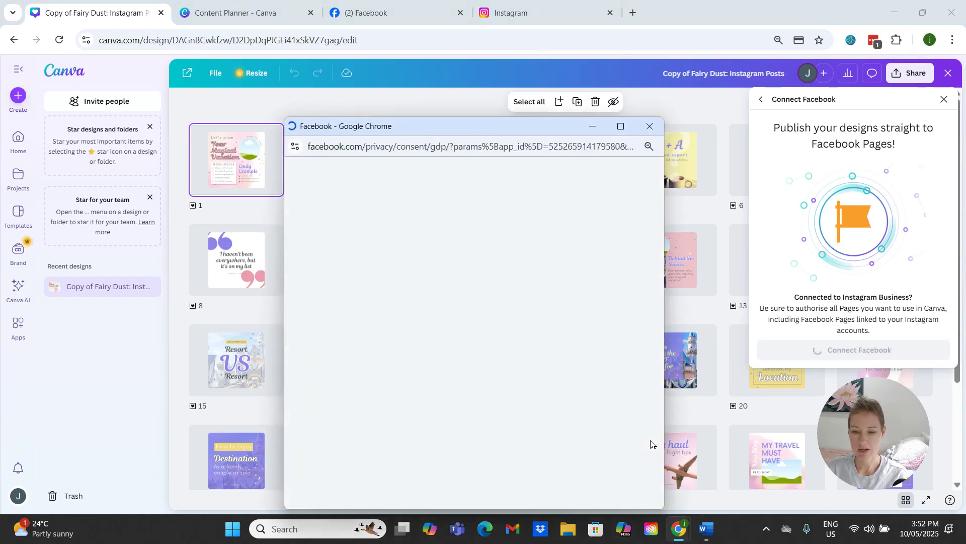
click(492, 428)
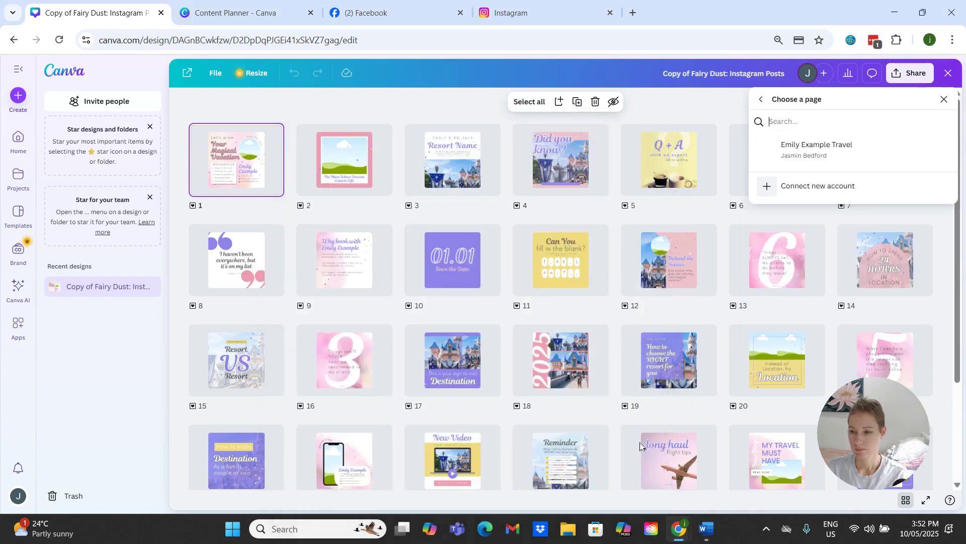
Step: Target the travel Facebook page and deselect Pages 1 through 10 from the post
click(854, 153)
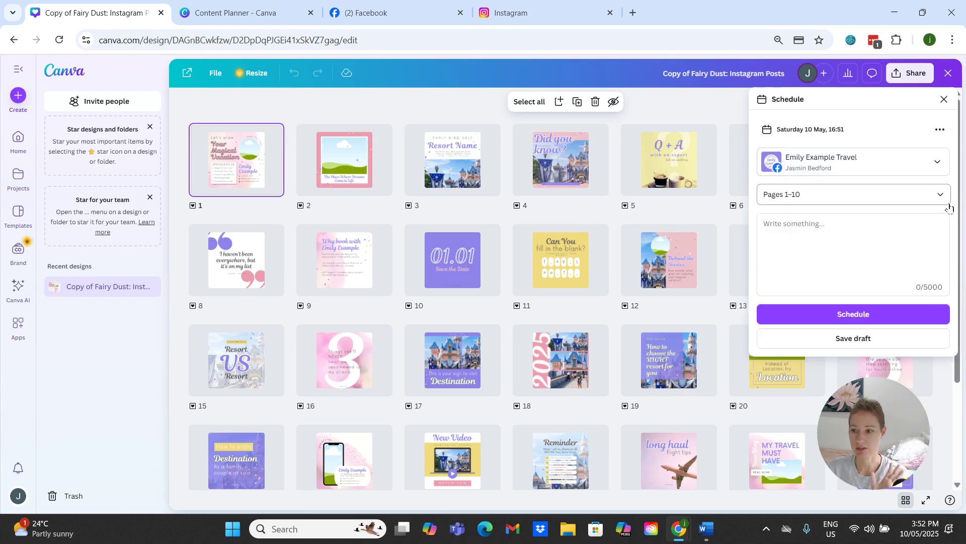
click(942, 195)
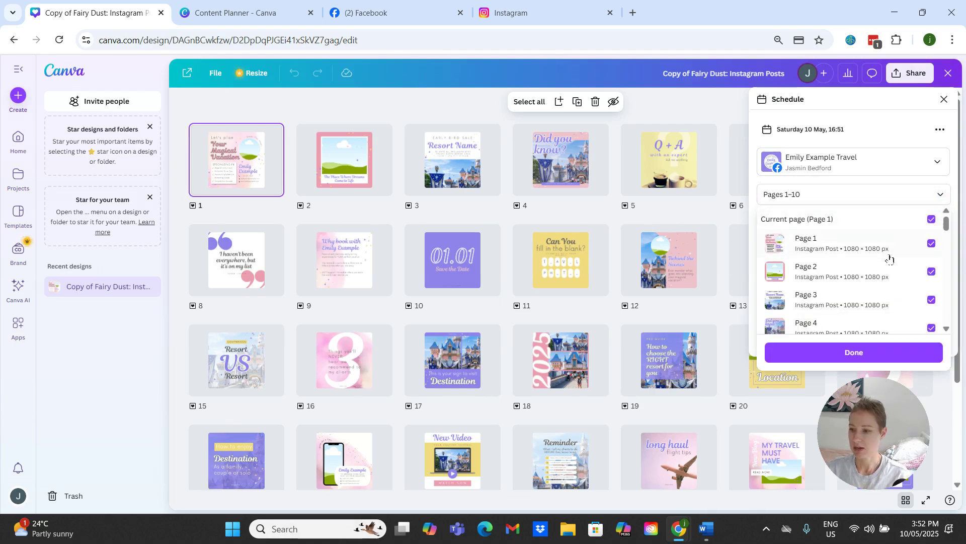
click(931, 219)
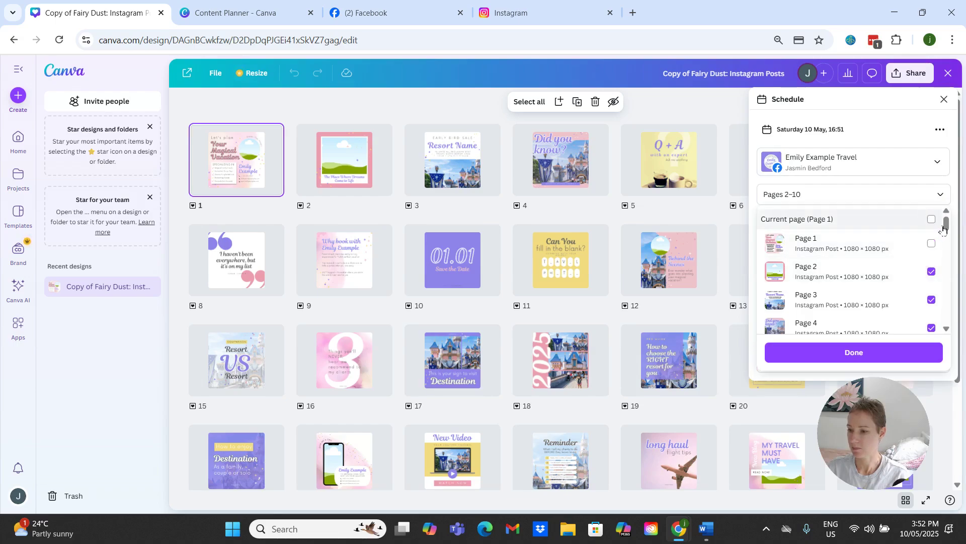
click(932, 272)
click(932, 299)
scroll(906, 302, down, 2)
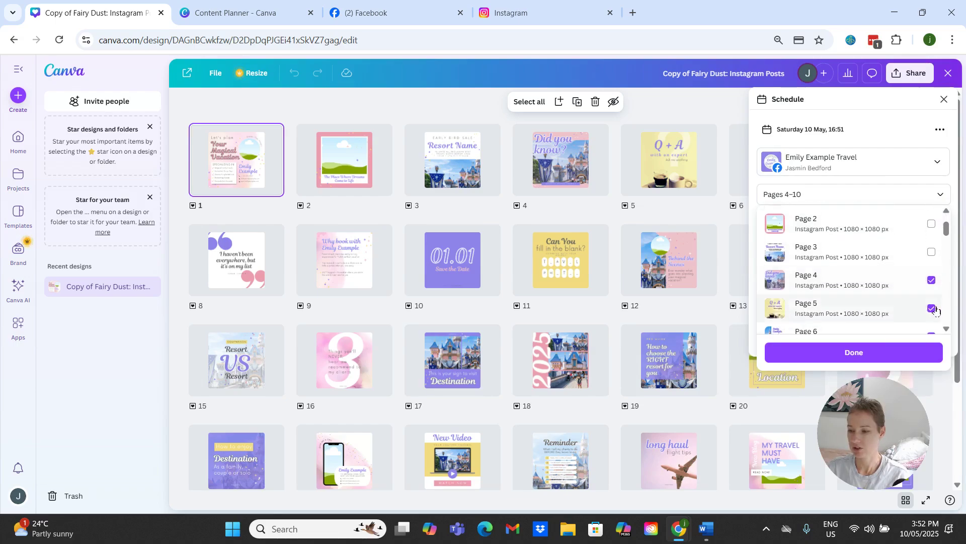
click(896, 266)
click(895, 294)
click(892, 322)
scroll(906, 302, down, 3)
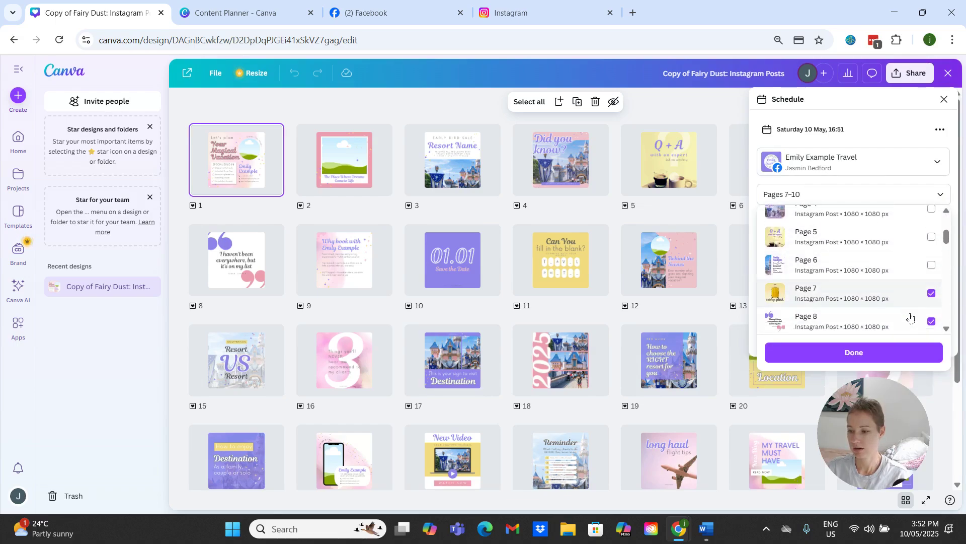
click(932, 224)
click(931, 253)
click(931, 280)
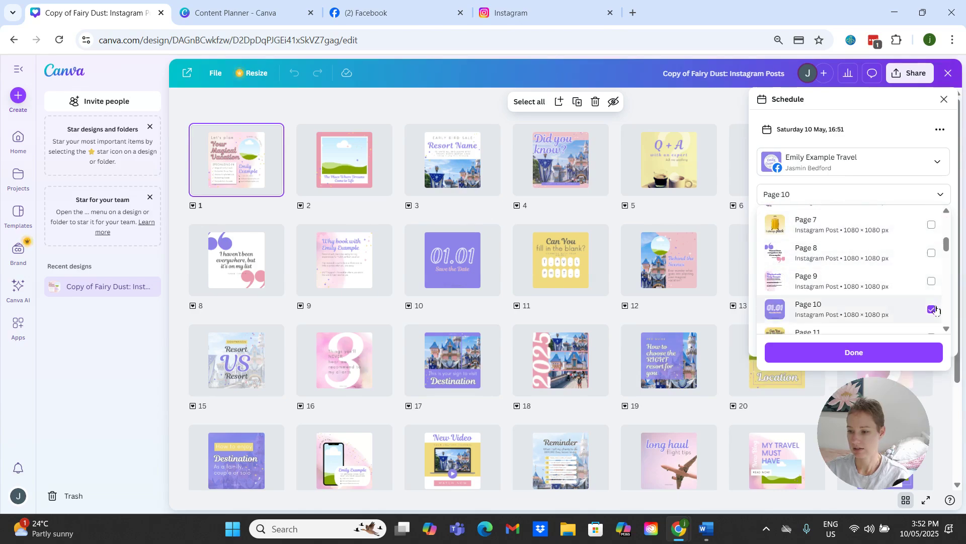
click(932, 308)
Step: Include Page 22 of the design in the post and confirm the page selection
scroll(936, 302, down, 2)
scroll(936, 304, down, 5)
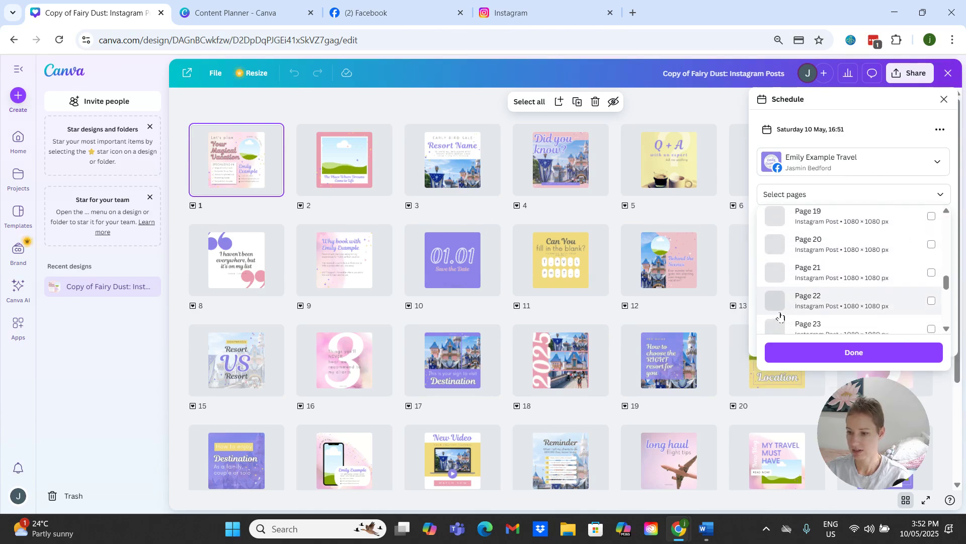
scroll(905, 302, down, 1)
click(931, 290)
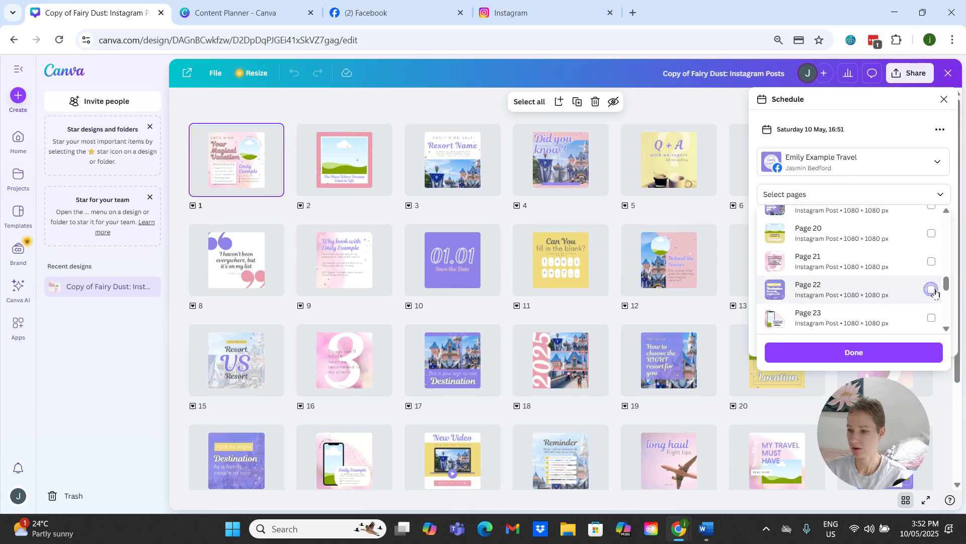
click(854, 353)
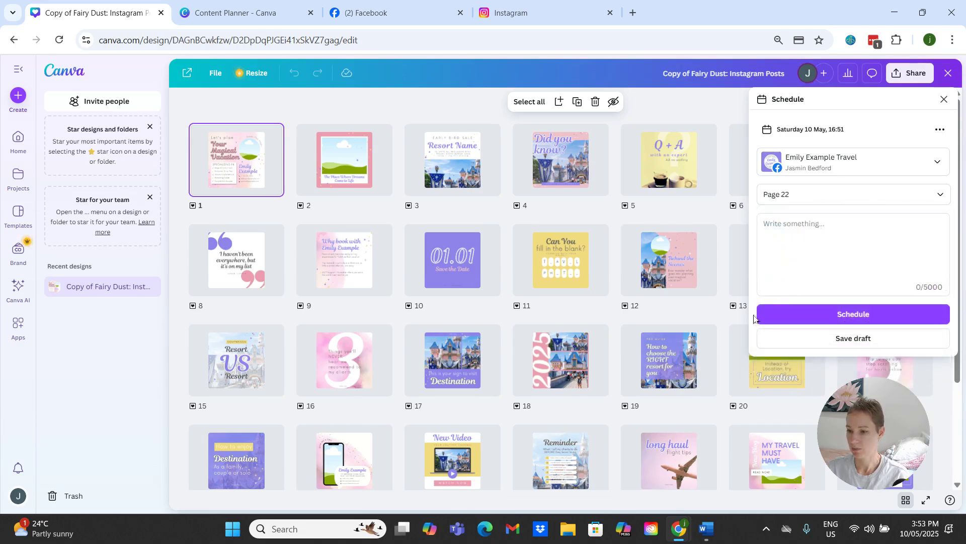
Step: Paste the dream-getaway caption with a trailing '!' and schedule the post for 10 May, 16:51
click(822, 252)
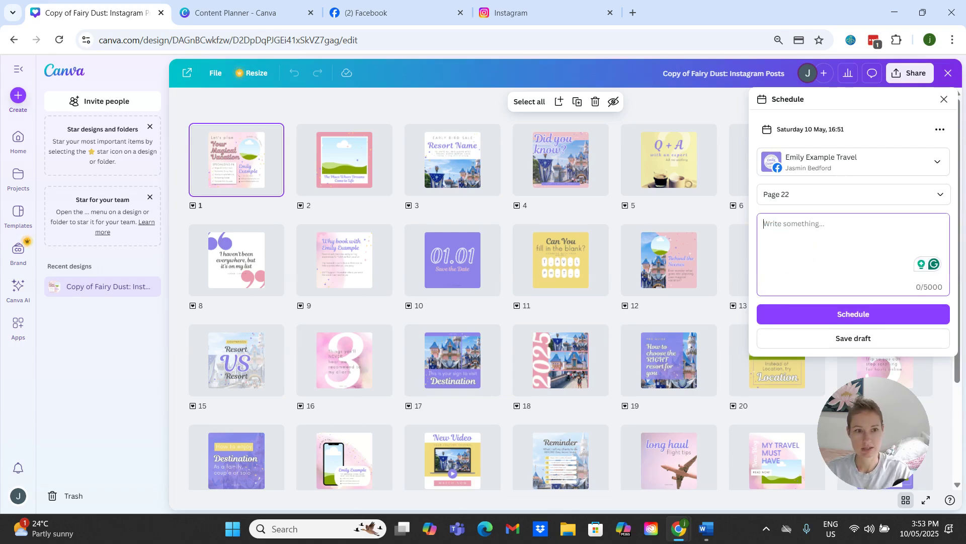
text(Ready for your next adventure? Let’s plan your dream getaway)
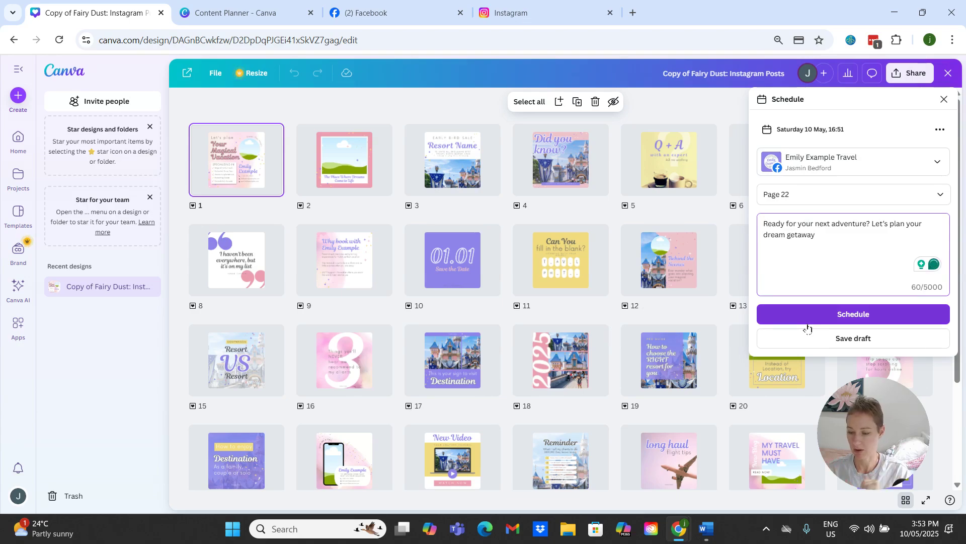
text(!)
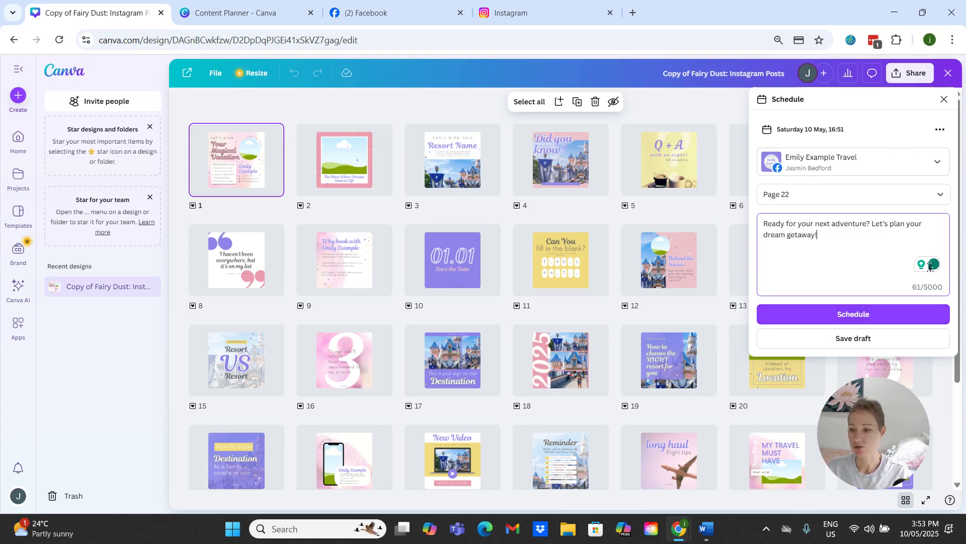
click(866, 319)
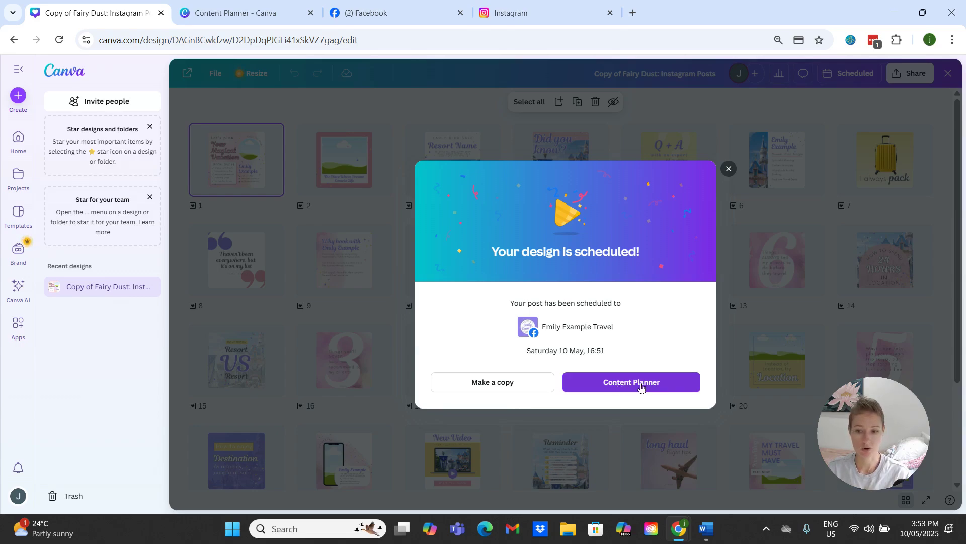
Step: Close the 'Your design is scheduled!' dialog, return to the home page, and go to Apps
click(732, 171)
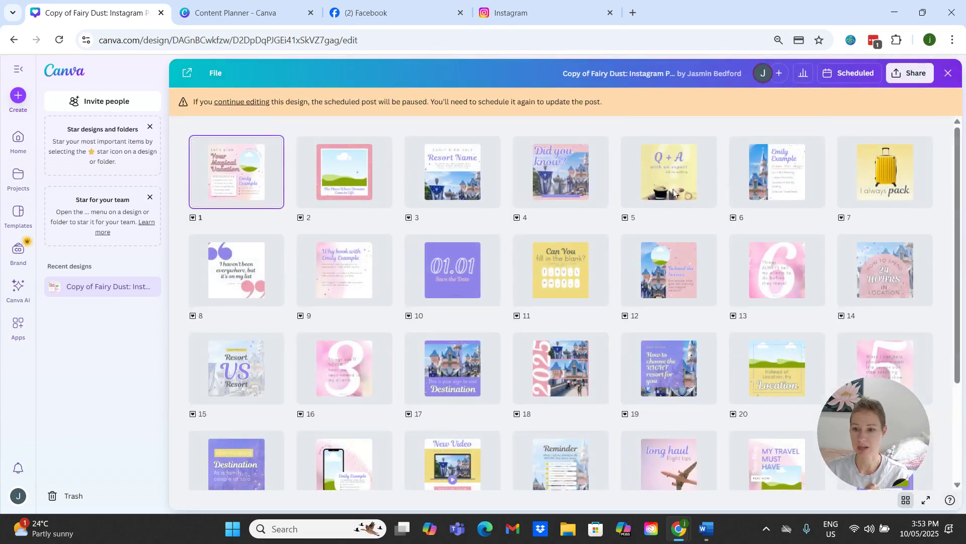
click(70, 72)
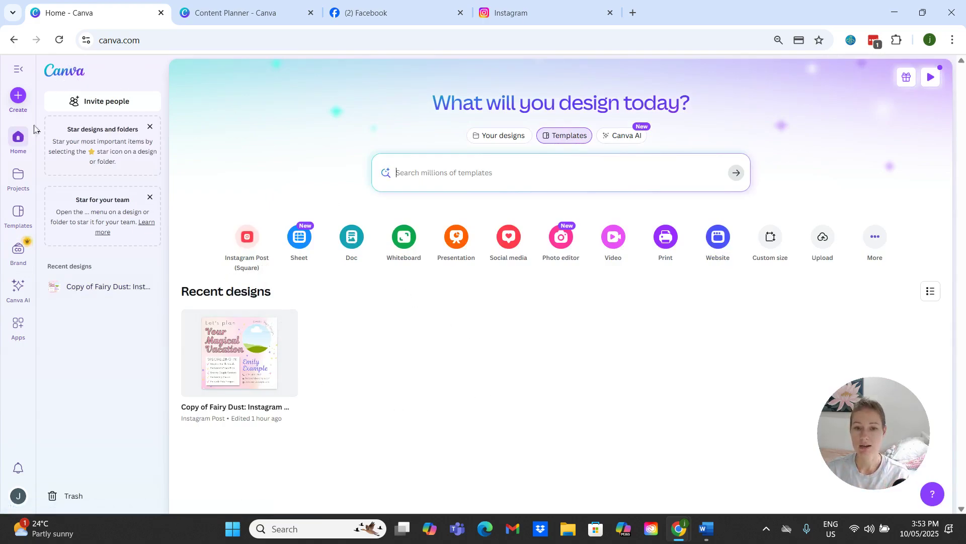
click(23, 335)
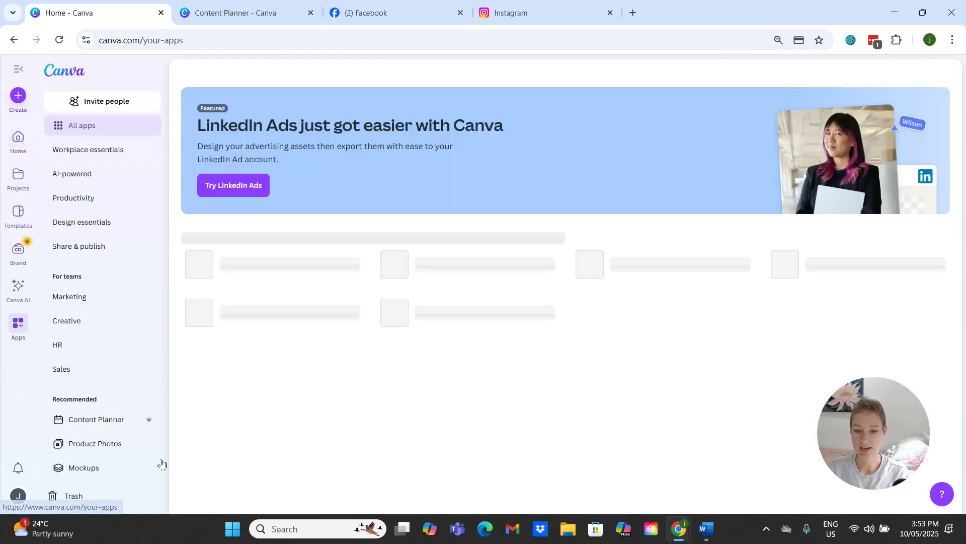
Step: Launch Content Planner and scroll the May 2025 calendar to the posts on 10 May
click(104, 422)
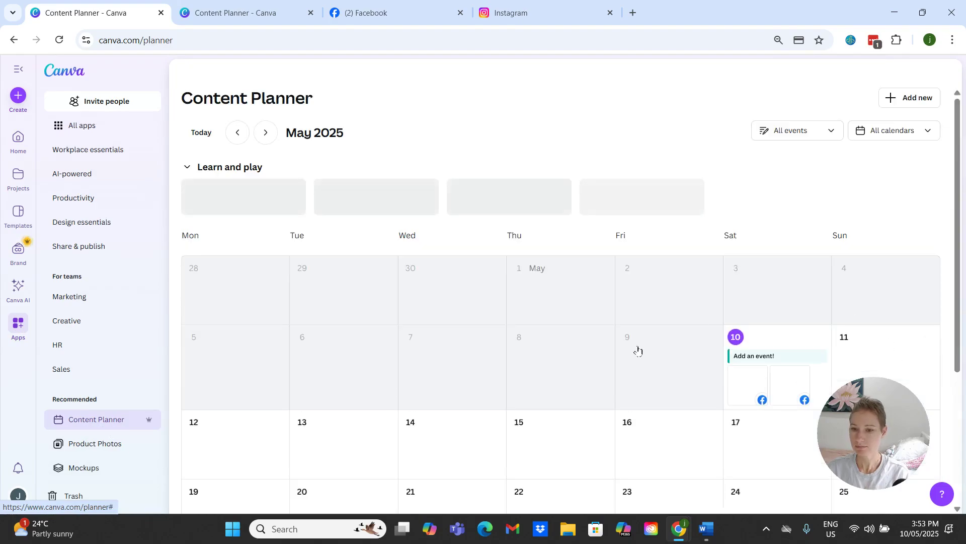
scroll(633, 352, down, 3)
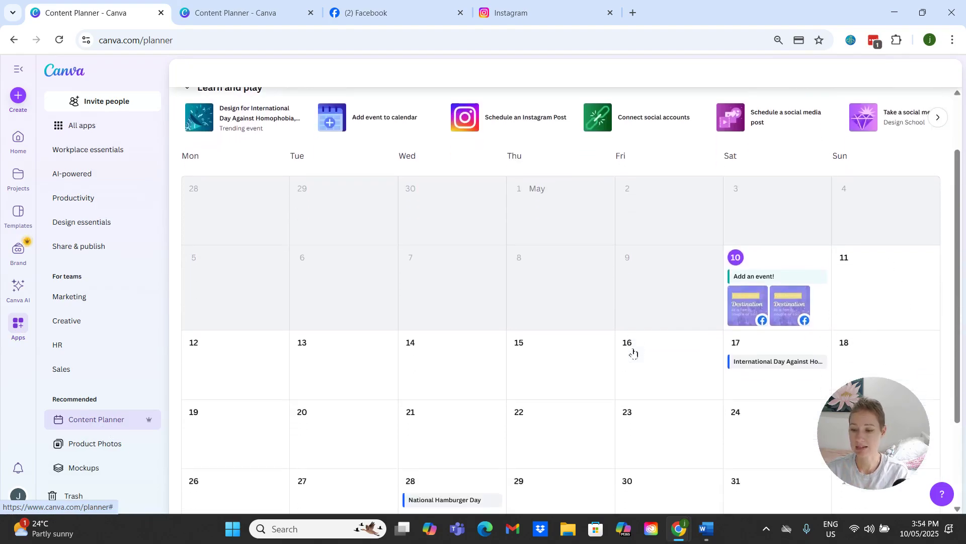
scroll(596, 426, down, 1)
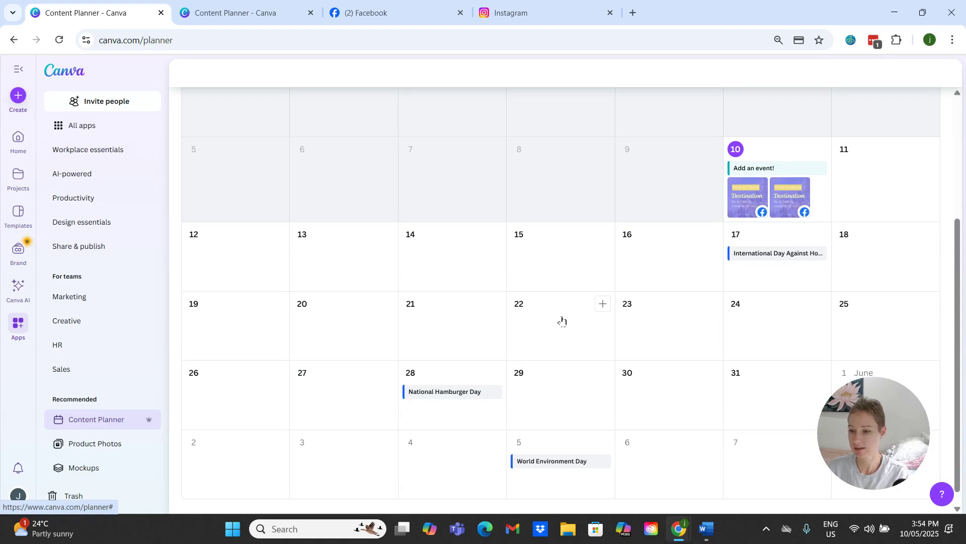
click(604, 307)
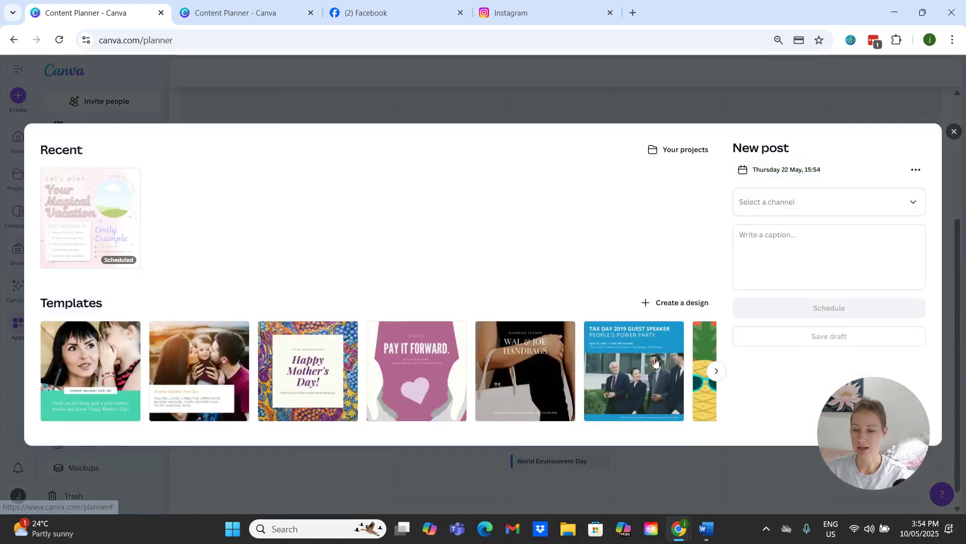
click(815, 203)
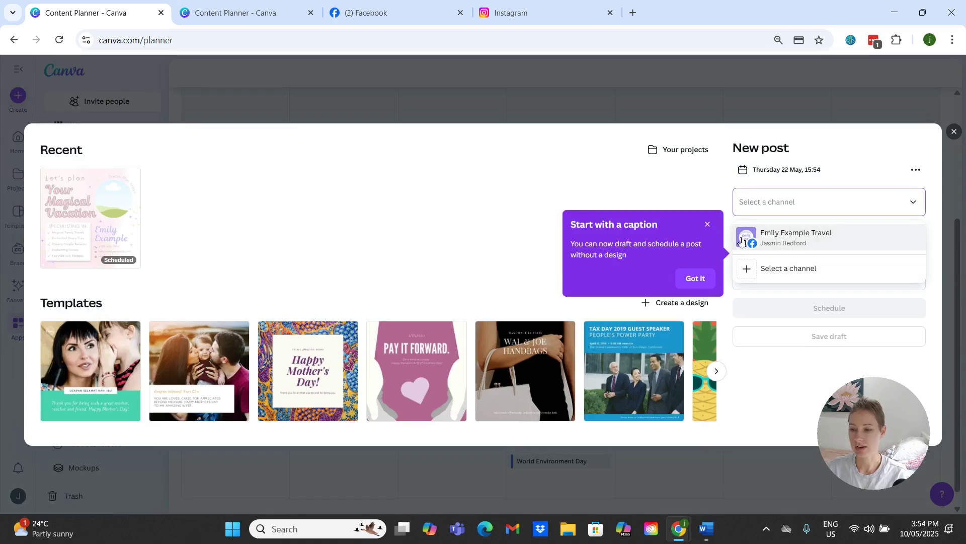
click(773, 268)
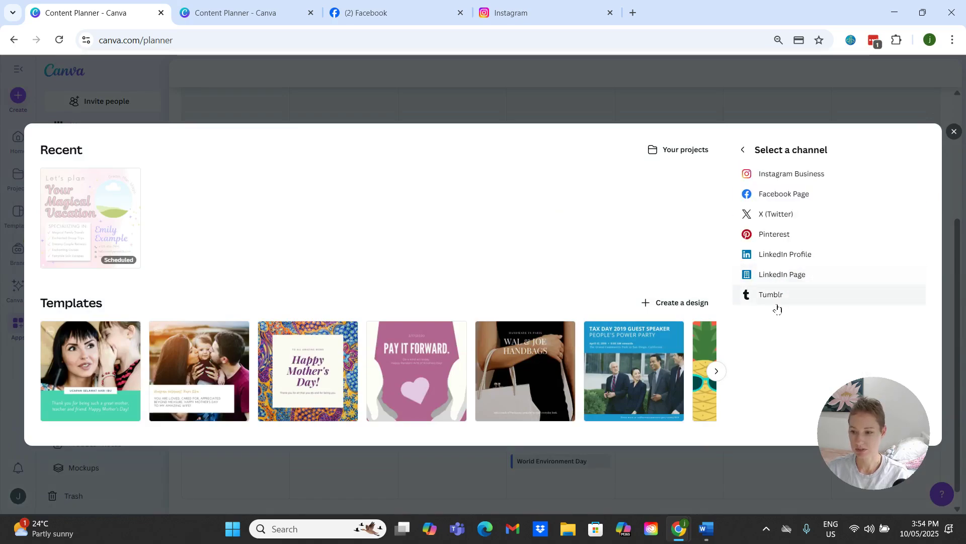
click(781, 173)
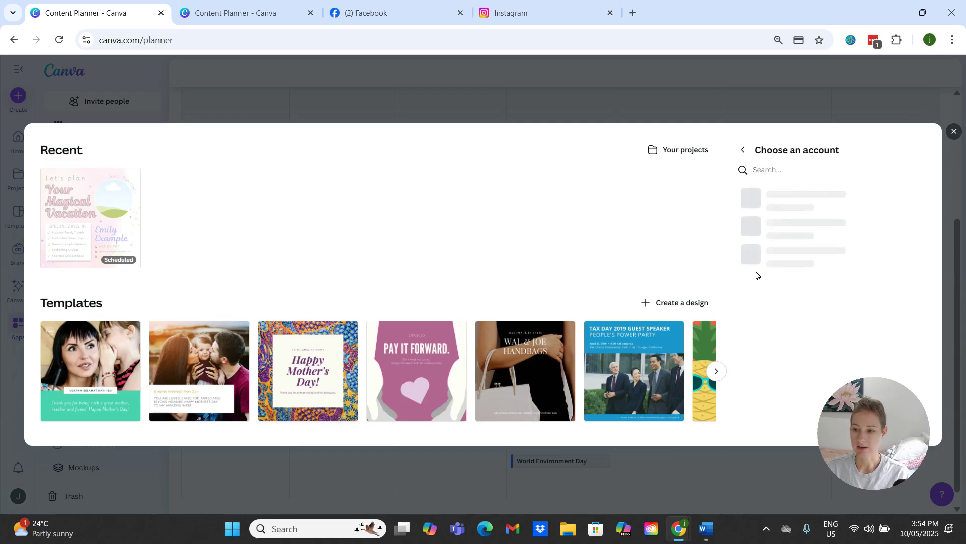
click(798, 200)
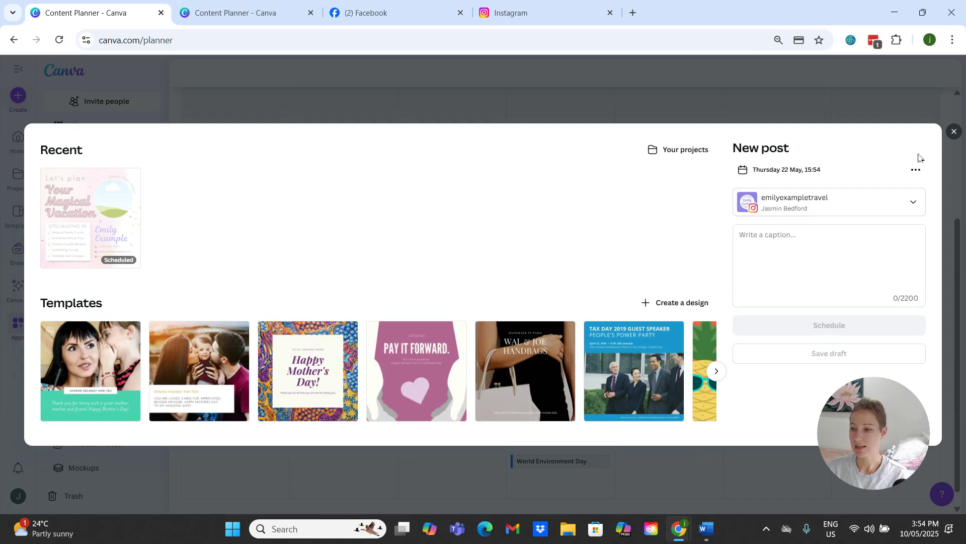
click(953, 131)
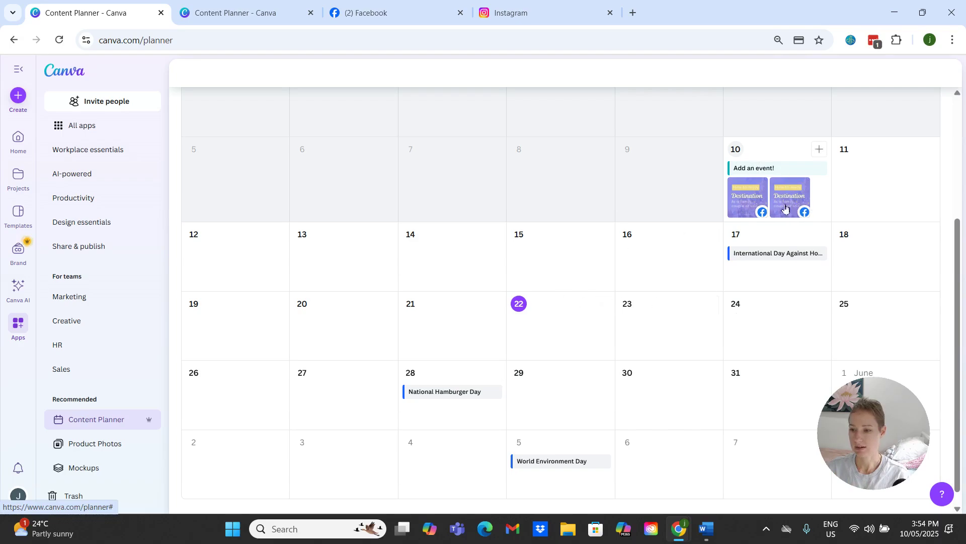
scroll(402, 283, down, 1)
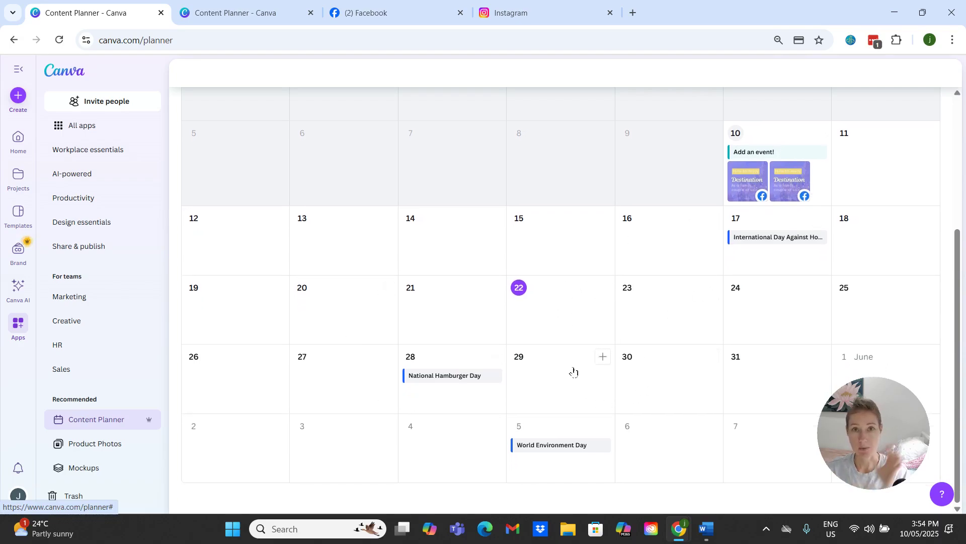